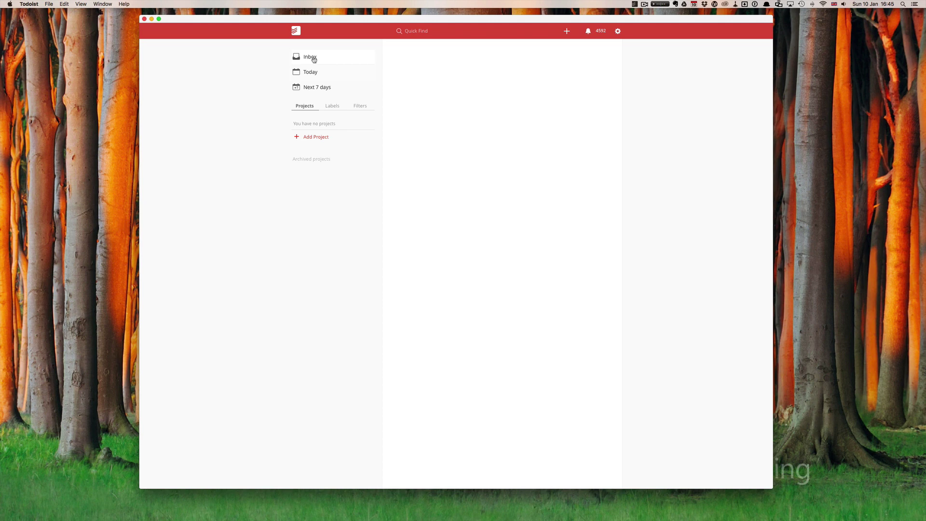
Step: In the Inbox, enter and save the task 'Take dog for a walk', correcting a typo
click(313, 59)
click(418, 72)
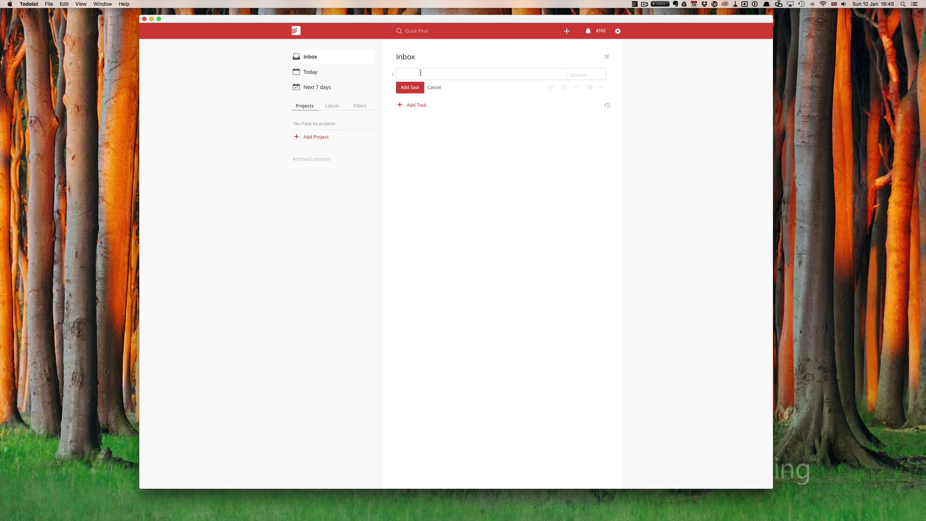
text(Take dog v)
key(BackSpace)
text(for a walk)
key(Return)
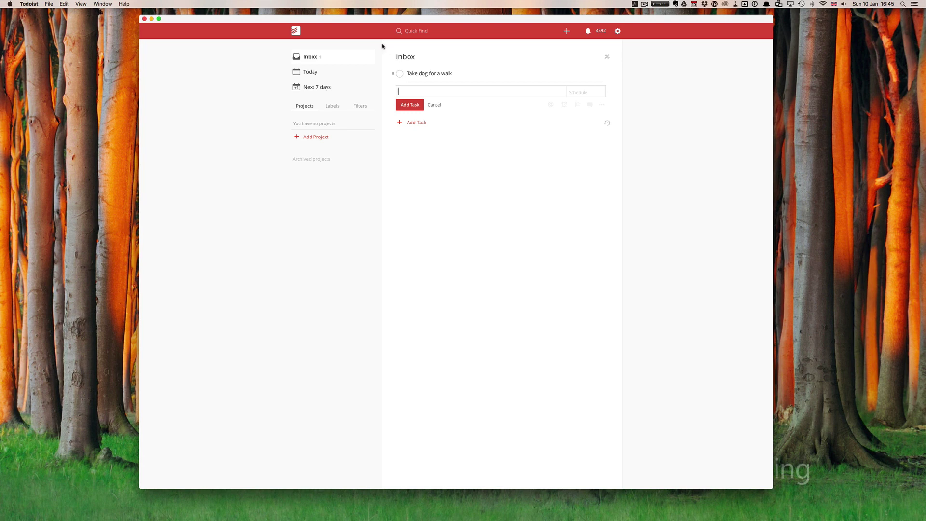
Step: Go from the Today view to the Next 7 days view
click(310, 73)
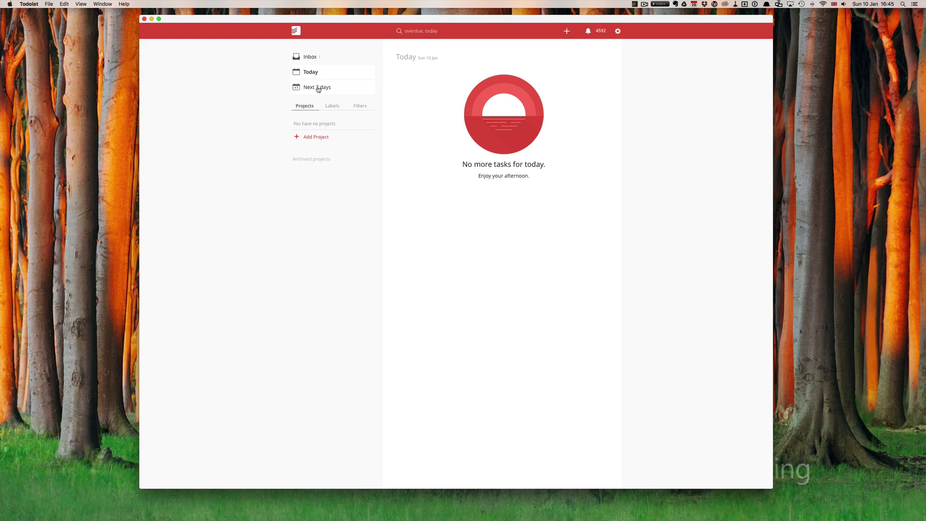
click(319, 89)
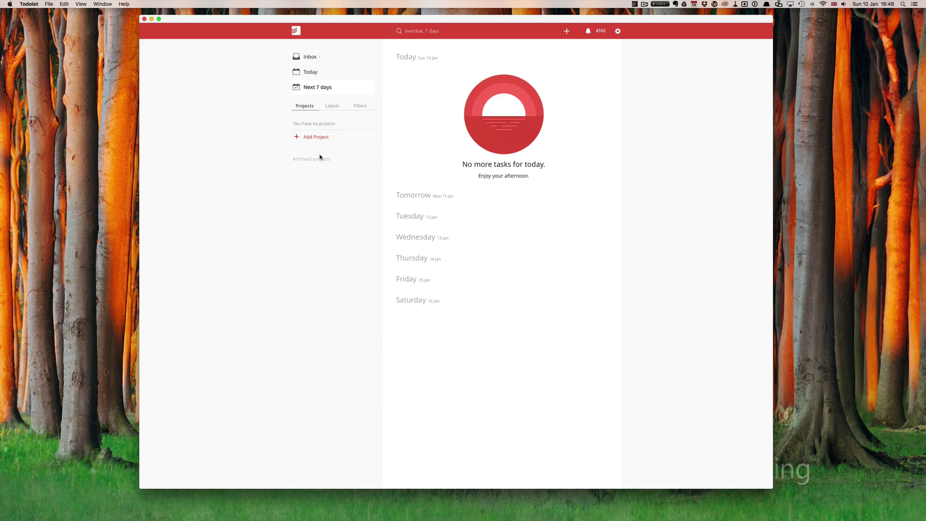
Step: Create a red project named 'Work'
click(325, 137)
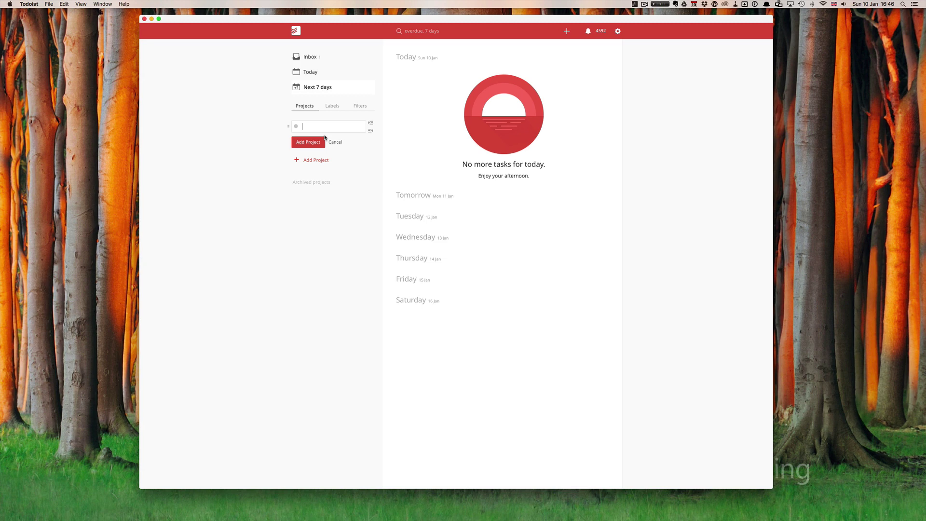
text(Work)
click(296, 127)
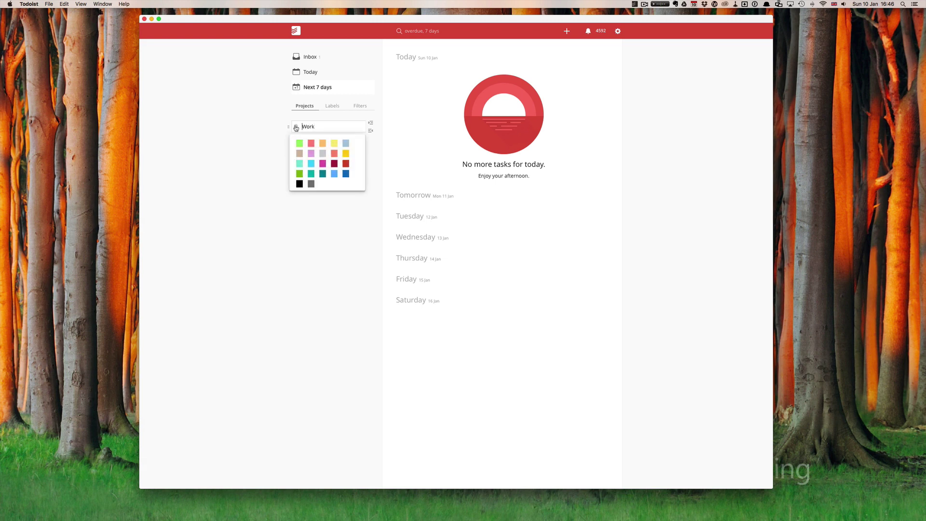
click(346, 165)
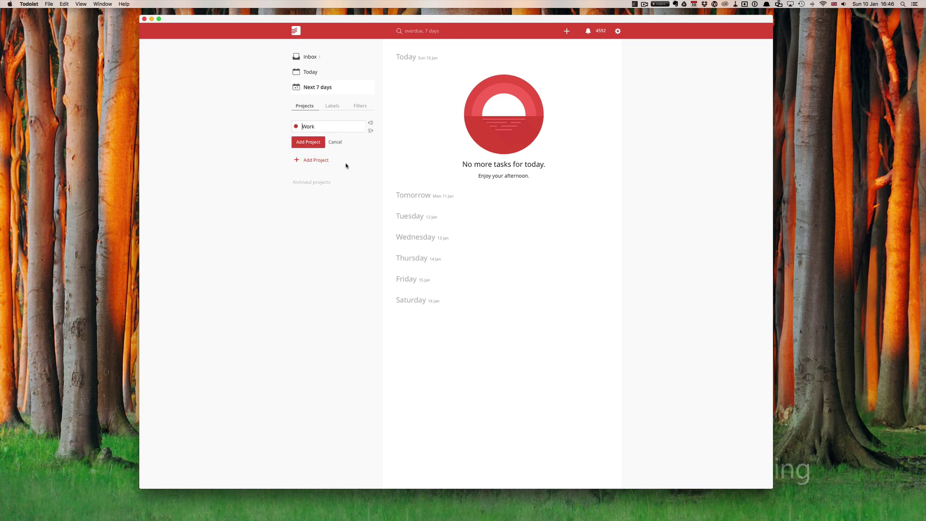
click(311, 146)
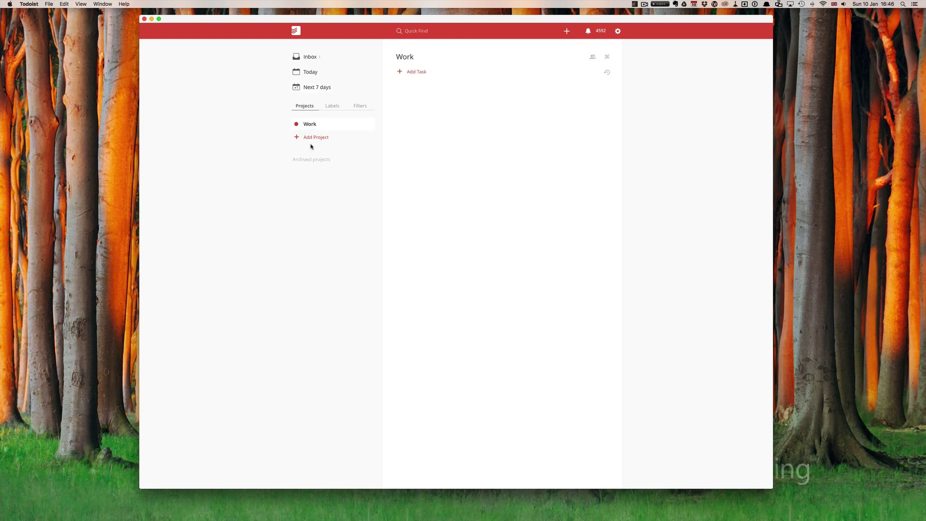
Step: Create a teal project named 'Home'
click(309, 137)
text(Home)
click(296, 139)
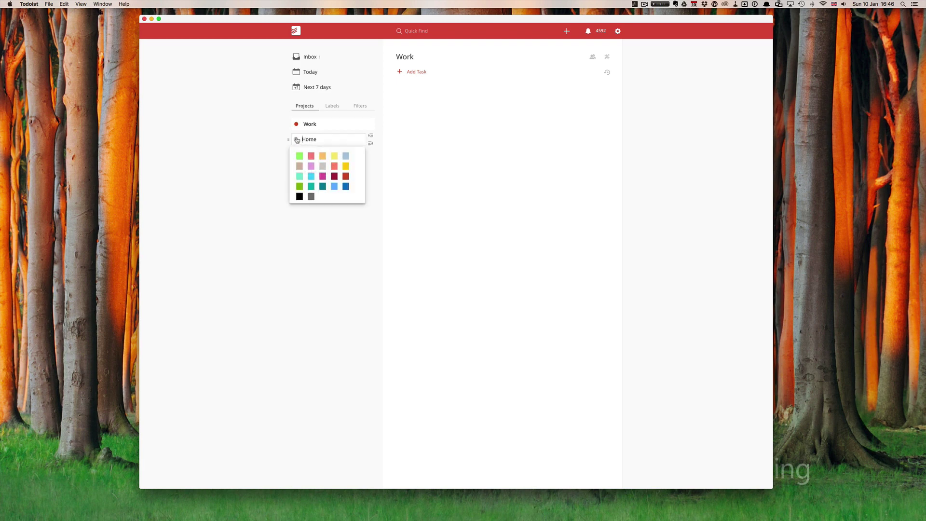
click(322, 186)
click(307, 154)
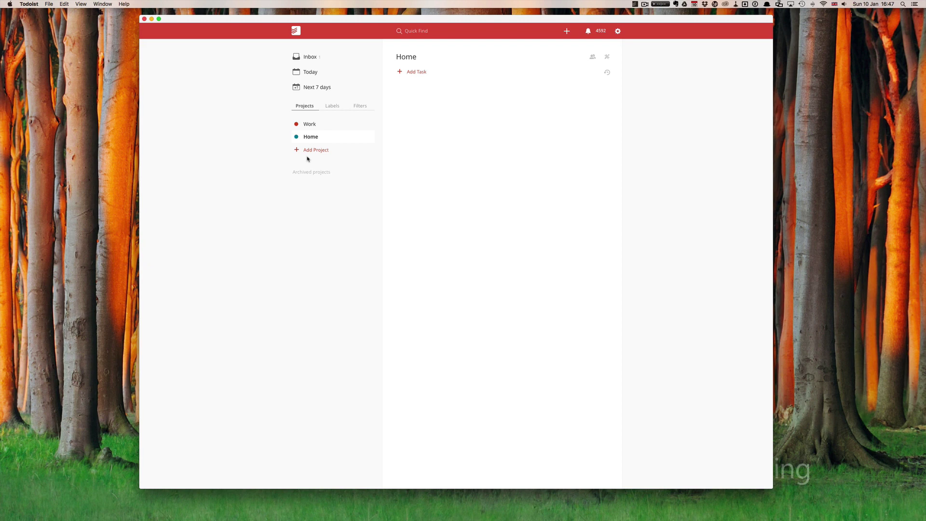
Step: In the Work project, add a task to call a contact about the inflatable purple frogs
click(310, 126)
click(420, 73)
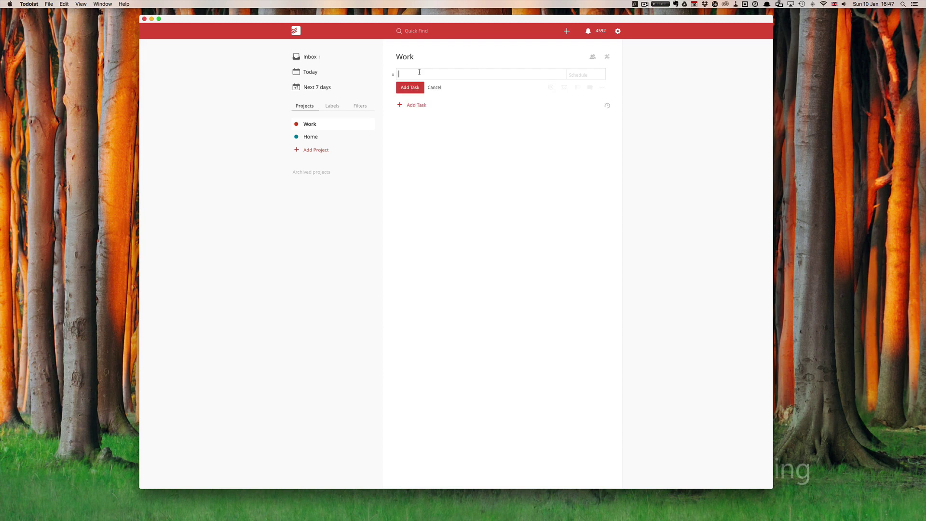
text(Call Bill about the inflatable purple frogs)
click(409, 88)
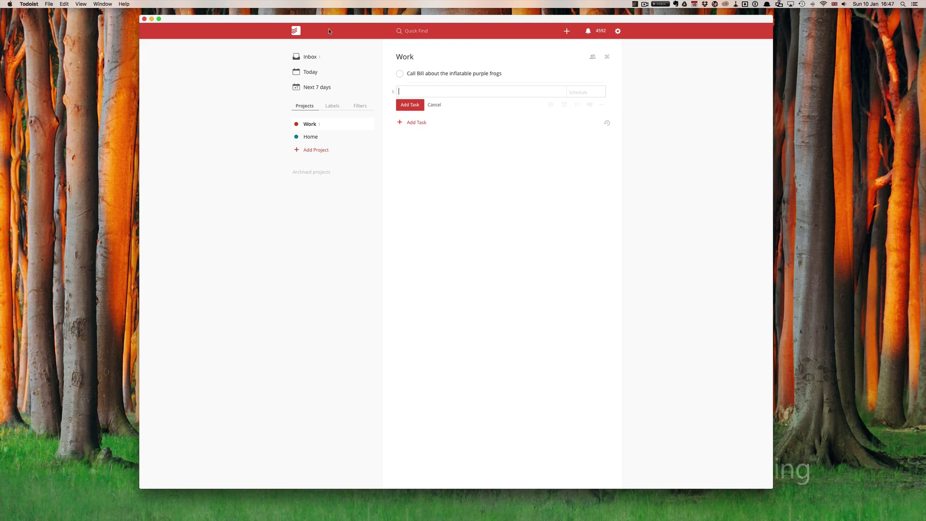
Step: Add 'Take garbage out' and 'Clean up old email and archive' to the Inbox, then close the entry form
click(315, 58)
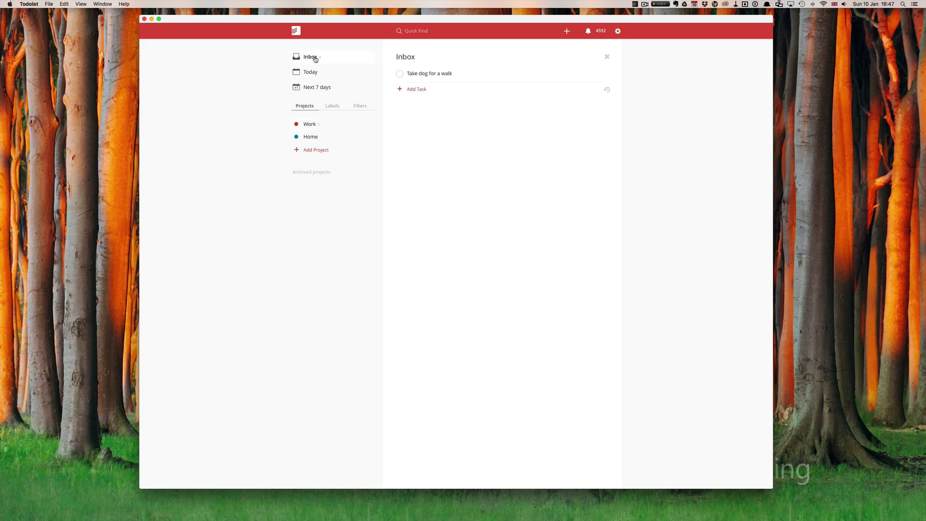
click(412, 89)
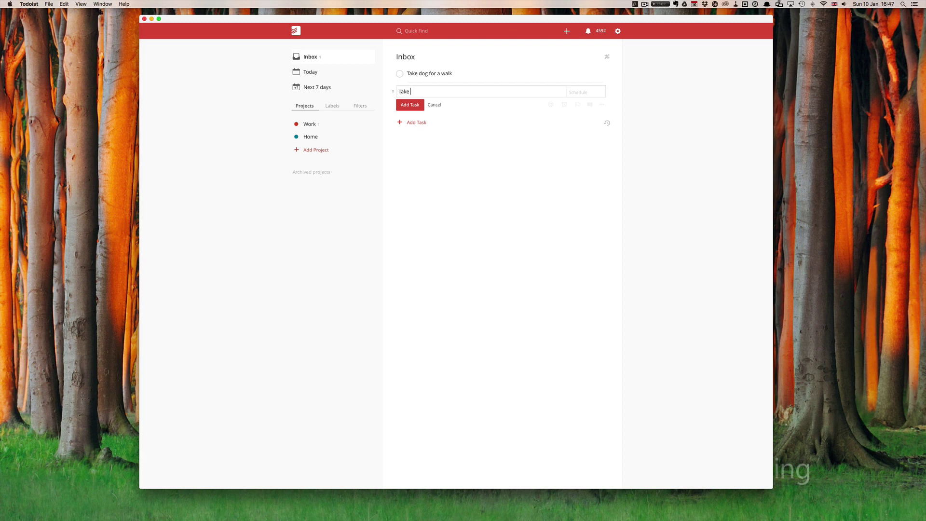
text(garbage out)
click(406, 105)
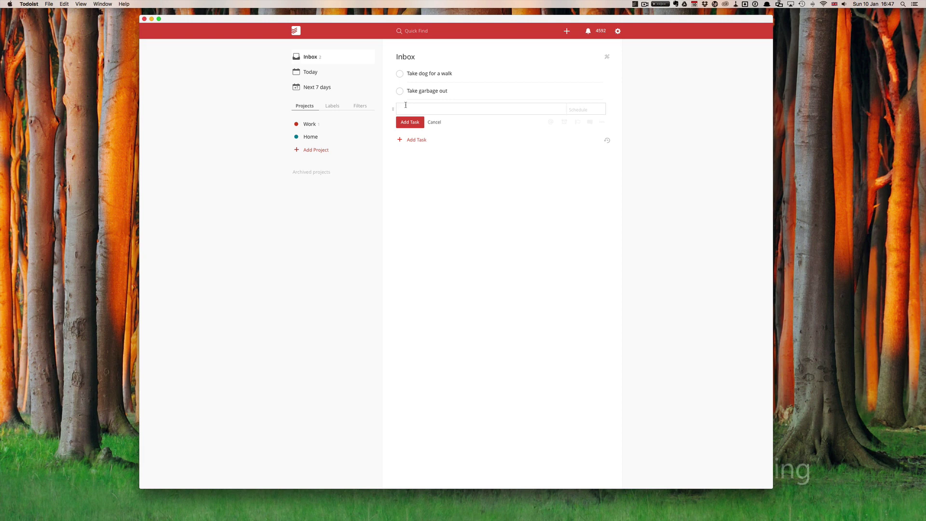
text(Clean up old email )
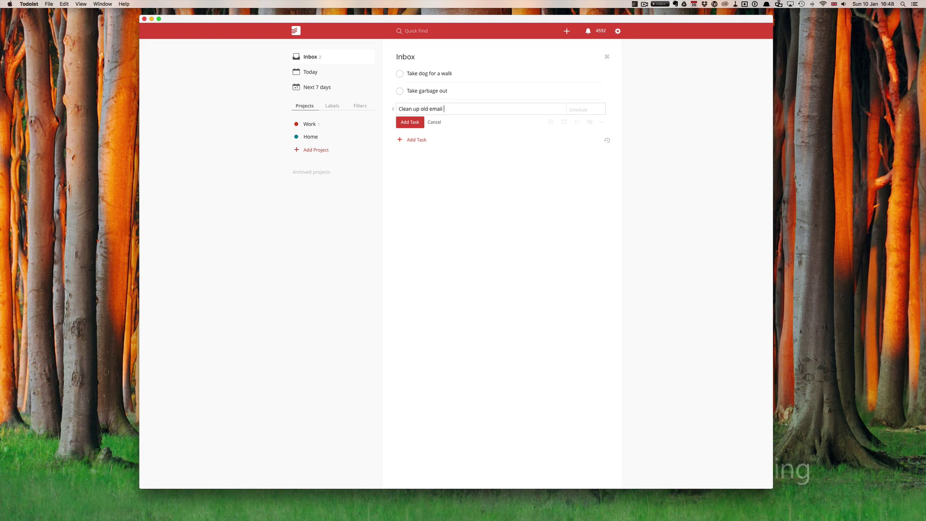
text(and archive)
key(Return)
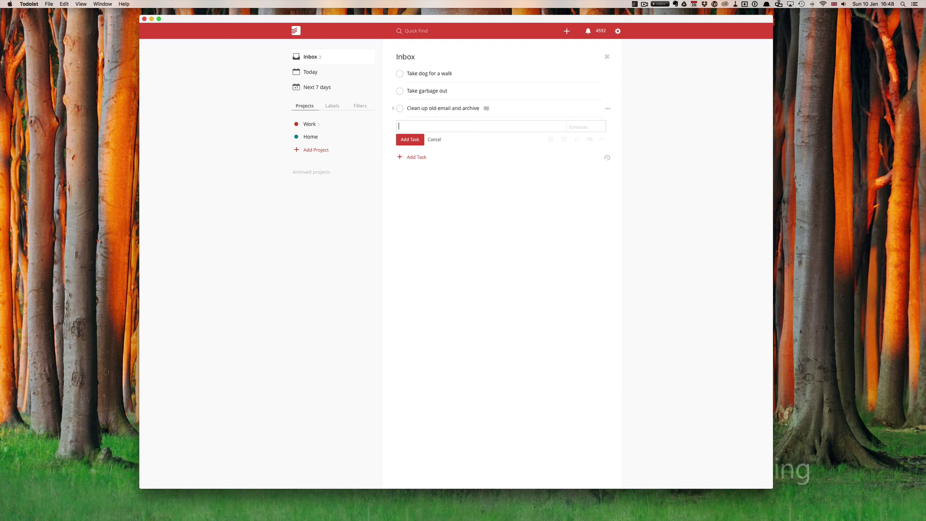
click(439, 140)
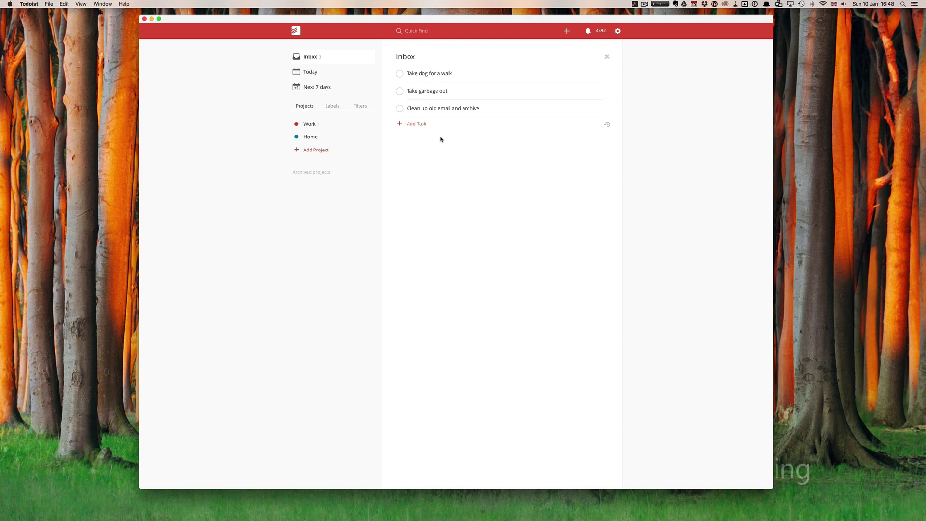
Step: Drag the dog-walk and garbage tasks into Home and the email clean-up task into Work
mouse_move(395, 73)
drag(393, 75, 309, 137)
drag(392, 77, 329, 135)
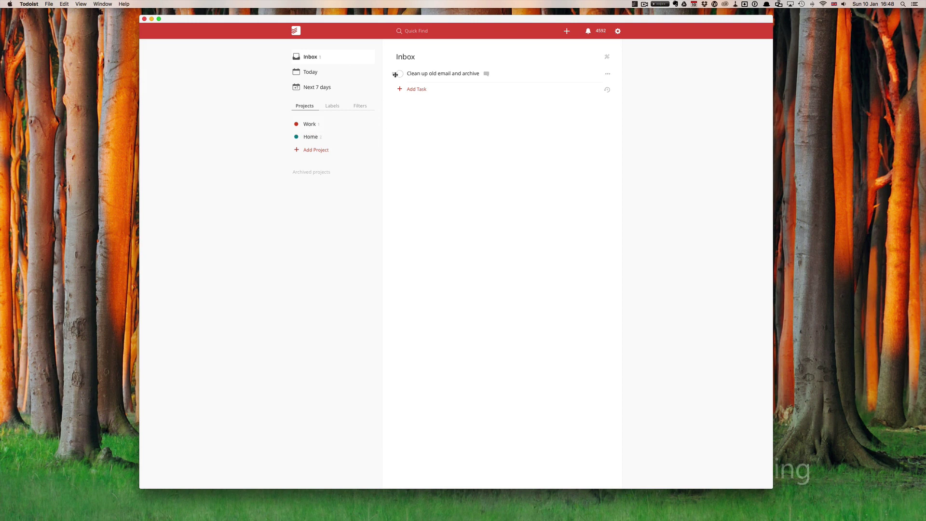
drag(395, 74, 329, 128)
click(307, 125)
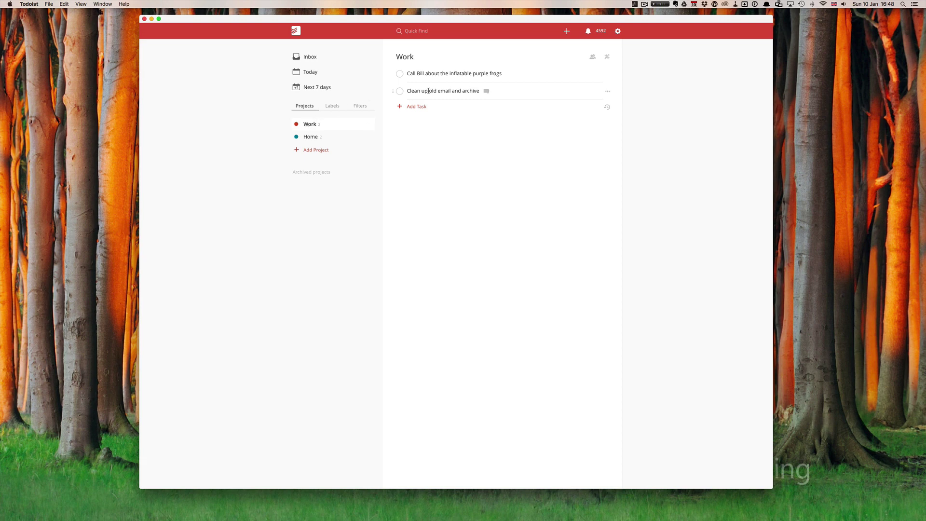
Step: Schedule the frog call task 'in 2 days at 1pm', giving Tuesday 12 Jan at 13:00
click(429, 73)
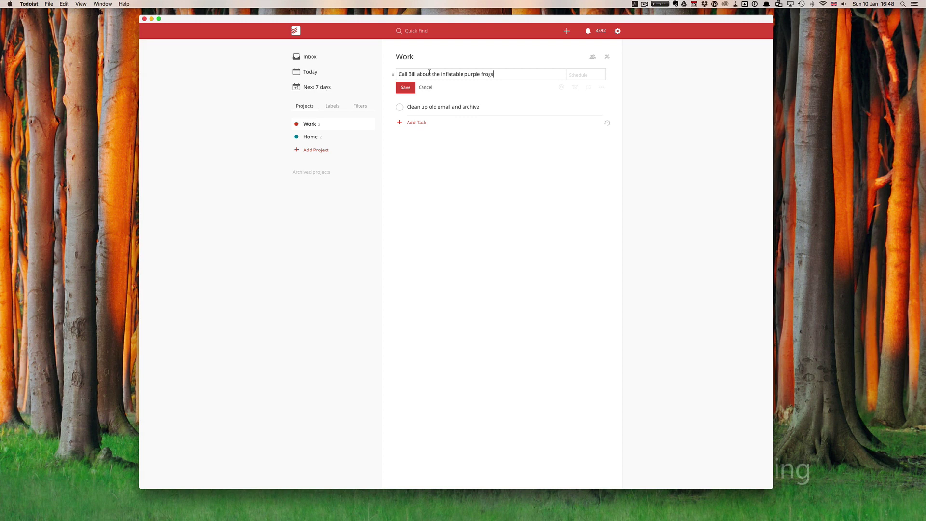
click(577, 75)
click(583, 75)
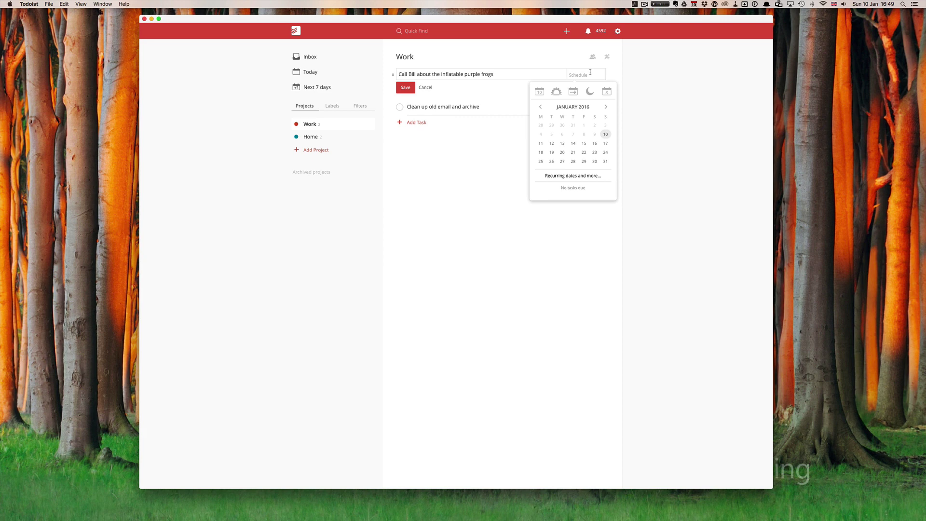
text(in 2 days)
key(Return)
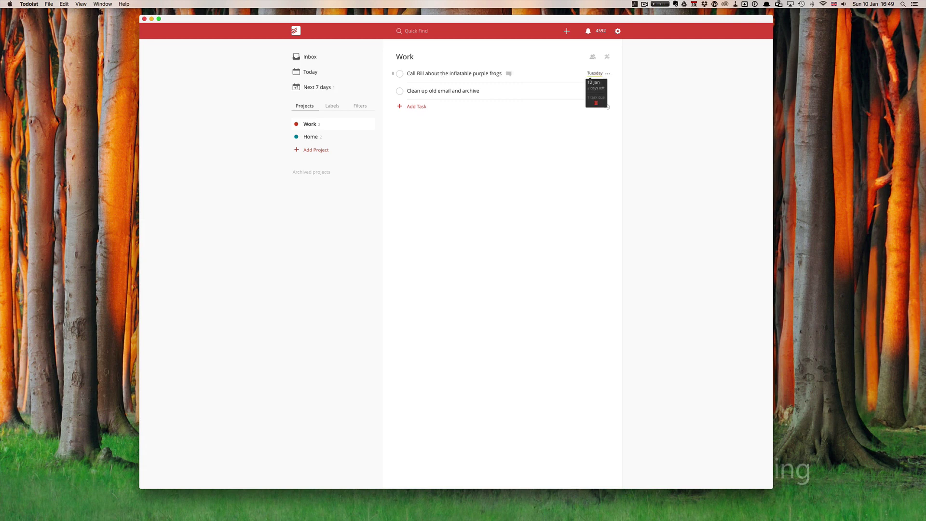
click(606, 74)
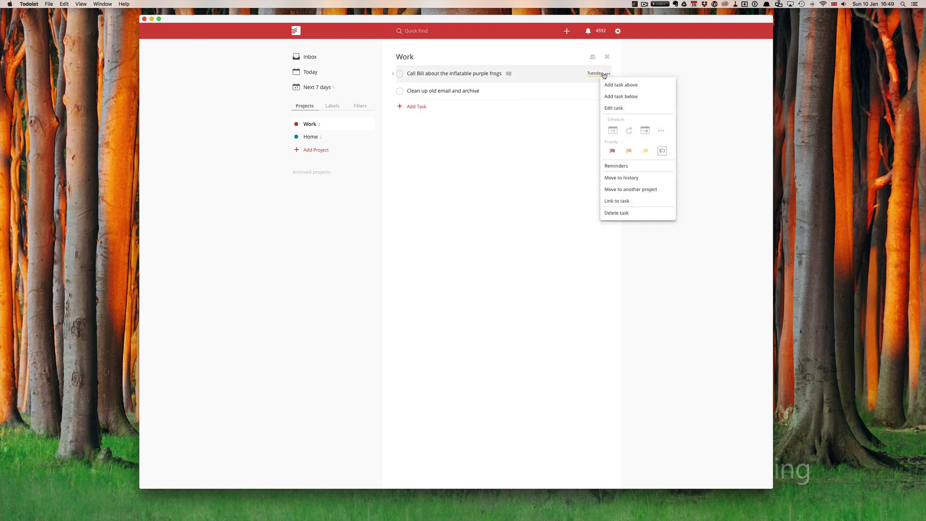
click(601, 74)
click(593, 75)
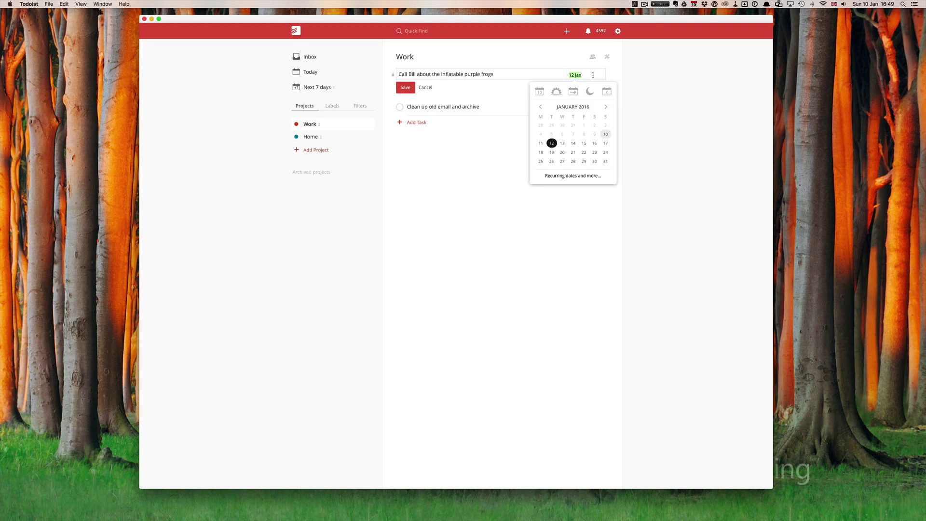
text(in )
text(2 days a)
text(t 1pm)
key(Return)
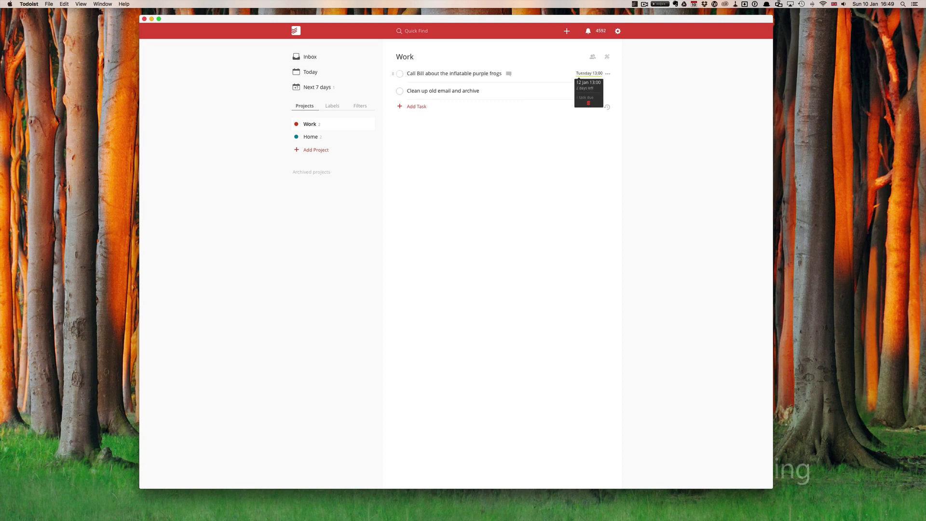
Step: Give the frog call task priority 1, and schedule the email clean-up task for Tuesday at priority 3
click(608, 74)
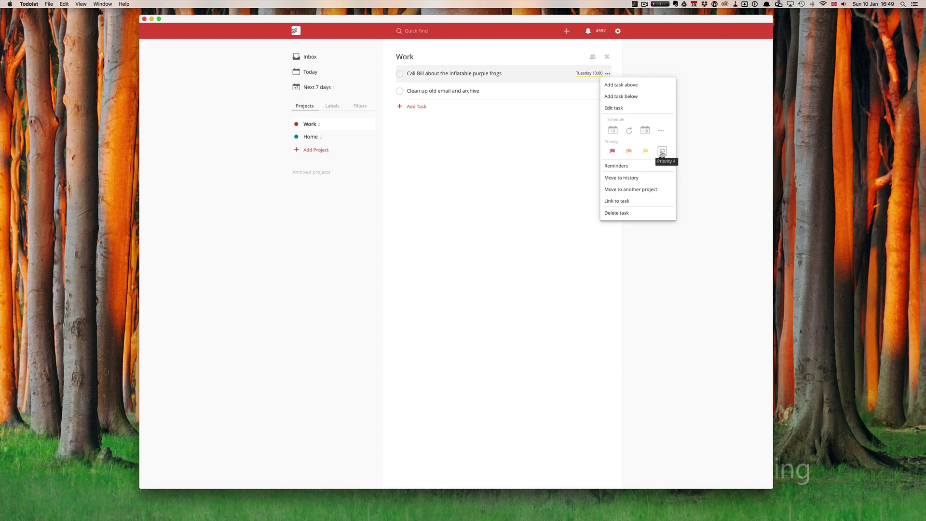
click(612, 152)
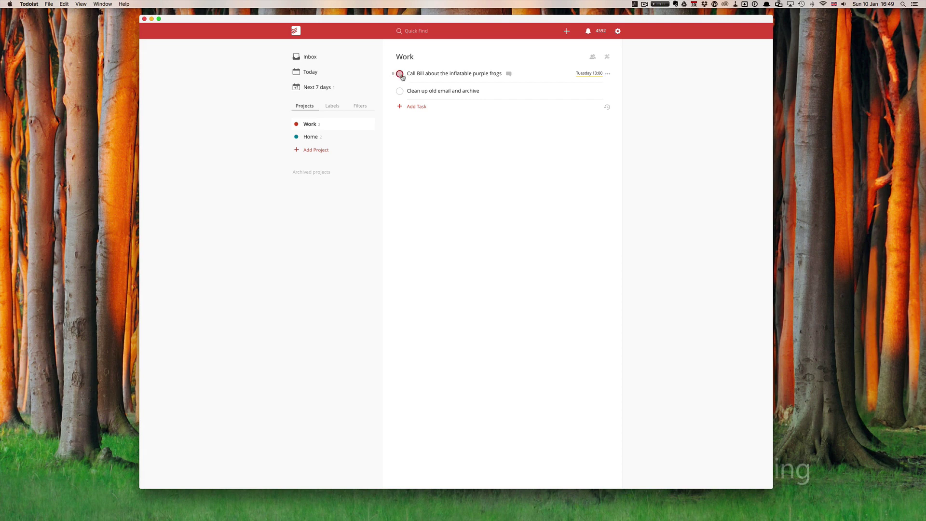
click(439, 91)
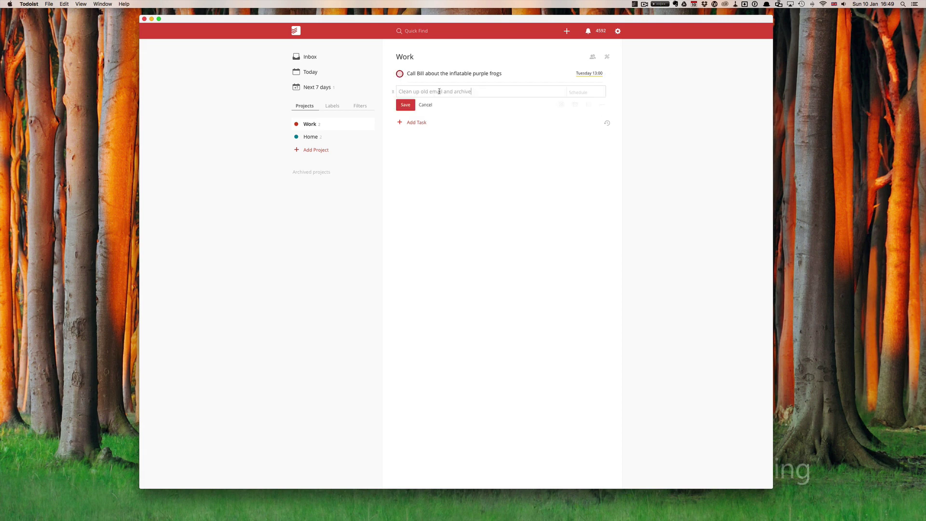
click(583, 93)
text(Tue)
key(Return)
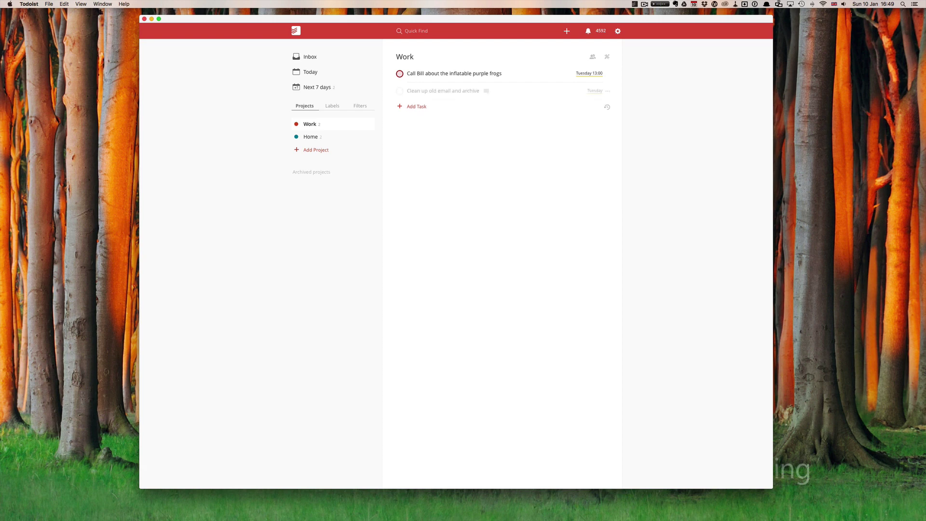
click(608, 92)
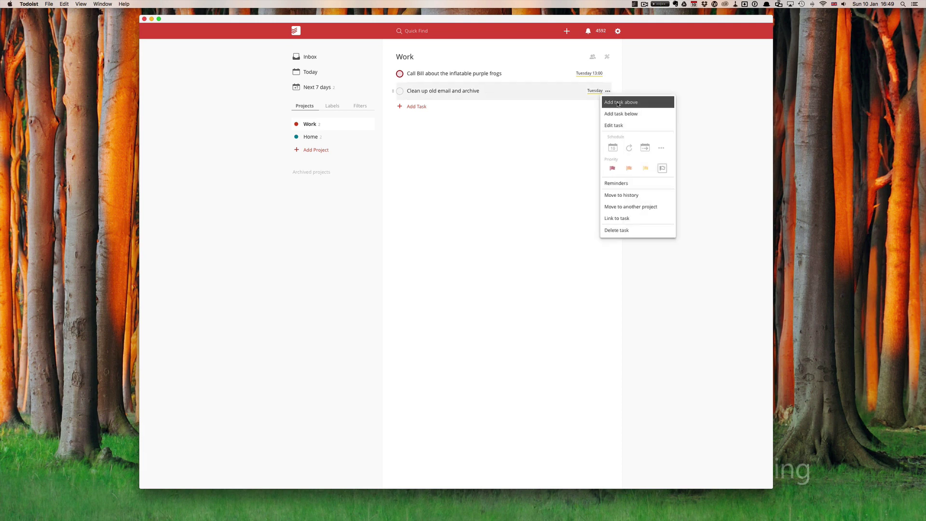
click(645, 169)
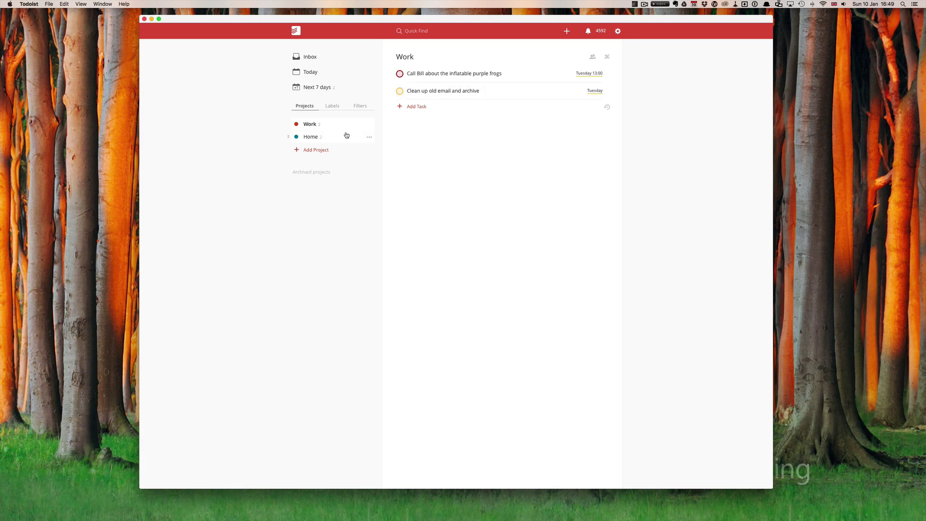
Step: In Home, schedule 'Take dog for a walk' for Tuesday with priority 3
click(308, 138)
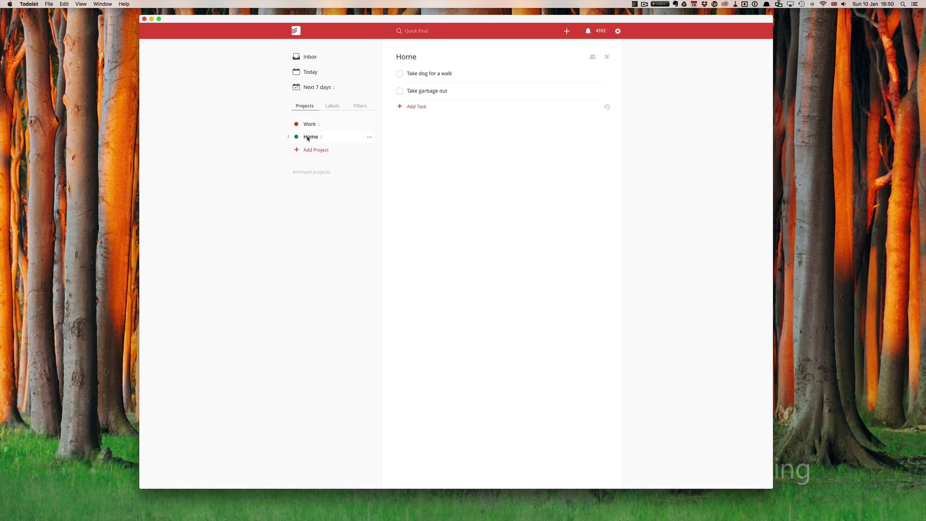
click(556, 70)
click(582, 73)
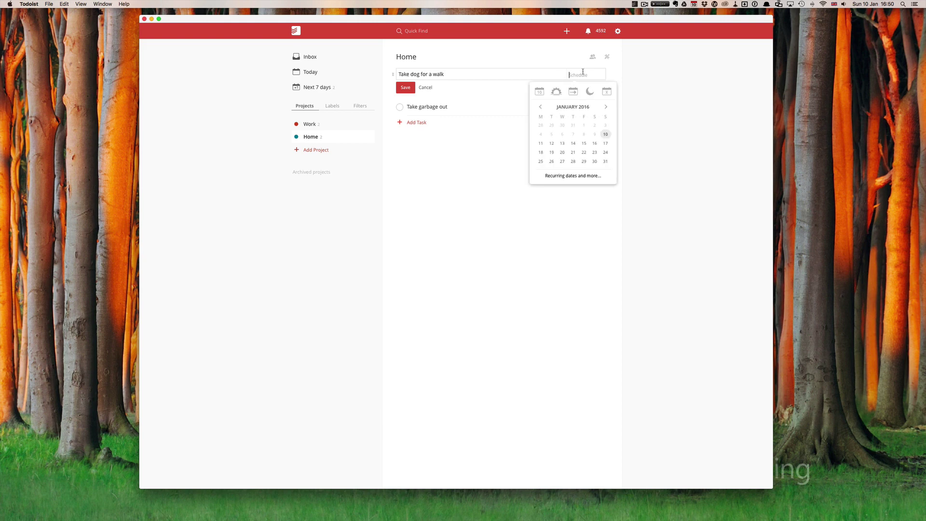
text(tue)
key(Return)
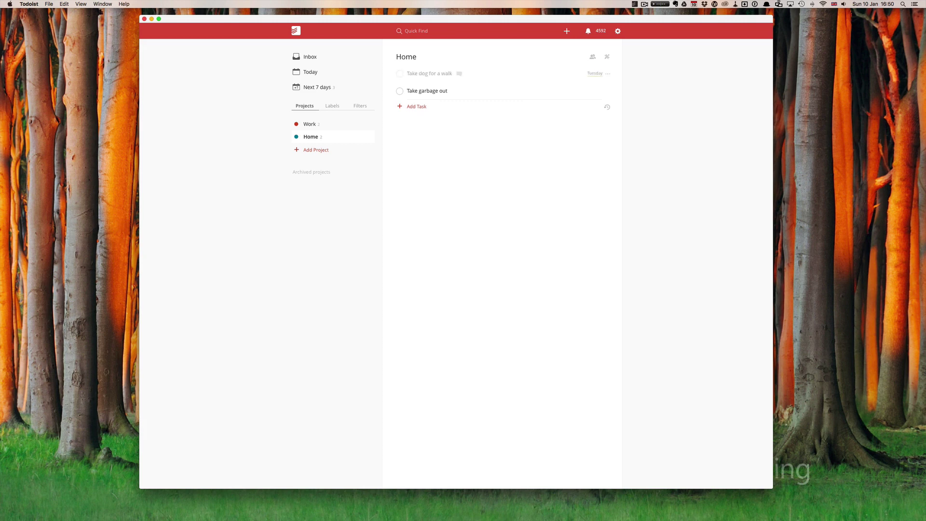
click(608, 74)
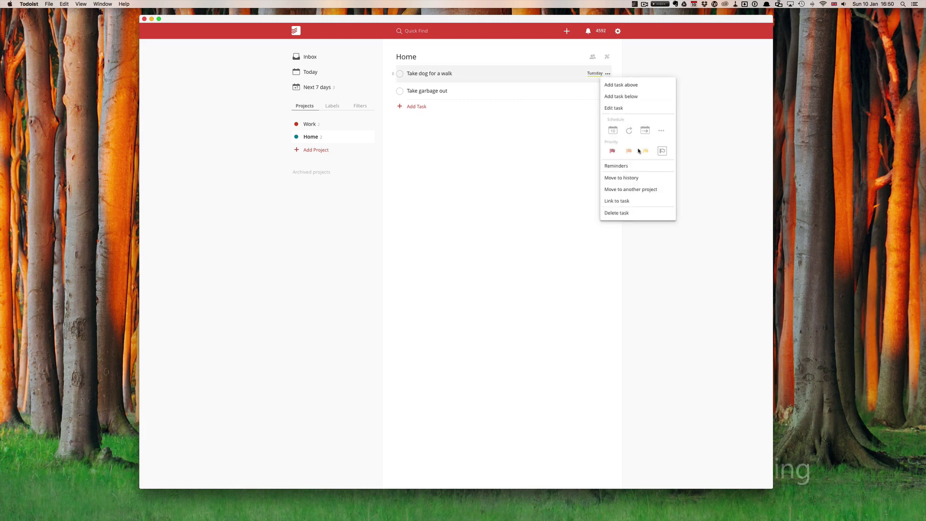
click(646, 151)
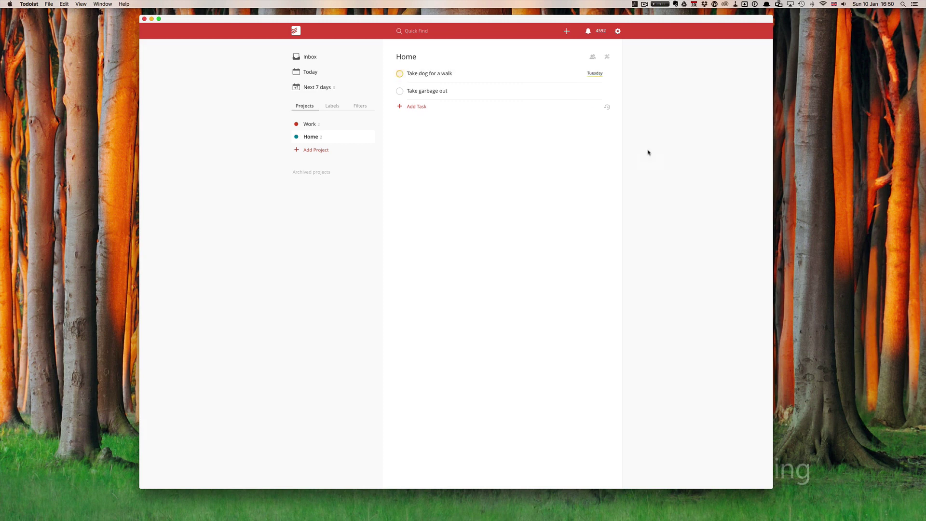
Step: Schedule 'Take garbage out' for 'Tue at 10pm' (Tuesday 22:00)
click(426, 91)
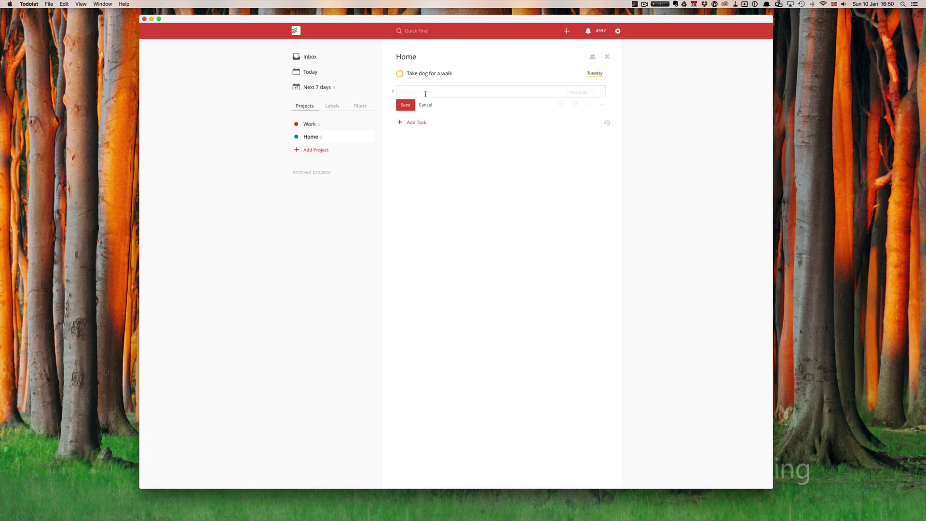
click(575, 92)
text(Tue at 10pm)
key(Return)
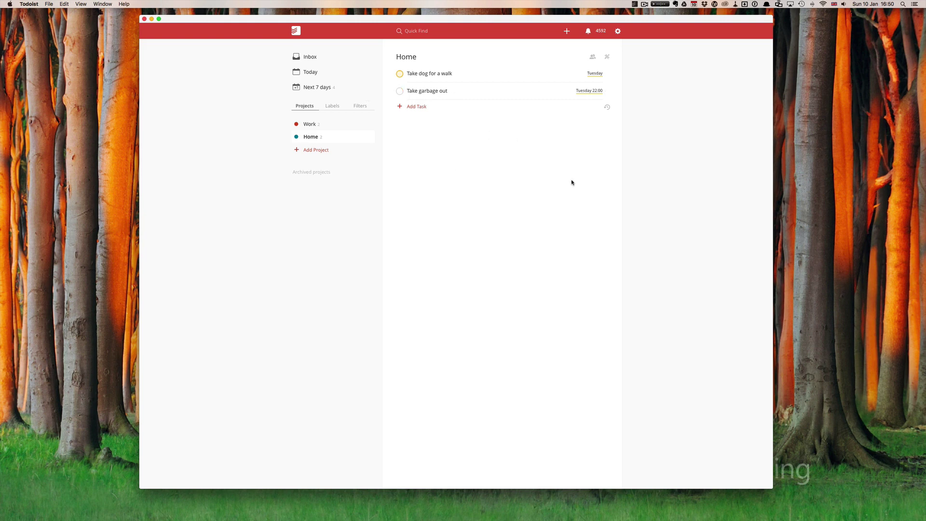
Step: In Next 7 days, strip the 22:00 time so 'Take garbage out' is due Tuesday 12 Jan
click(324, 88)
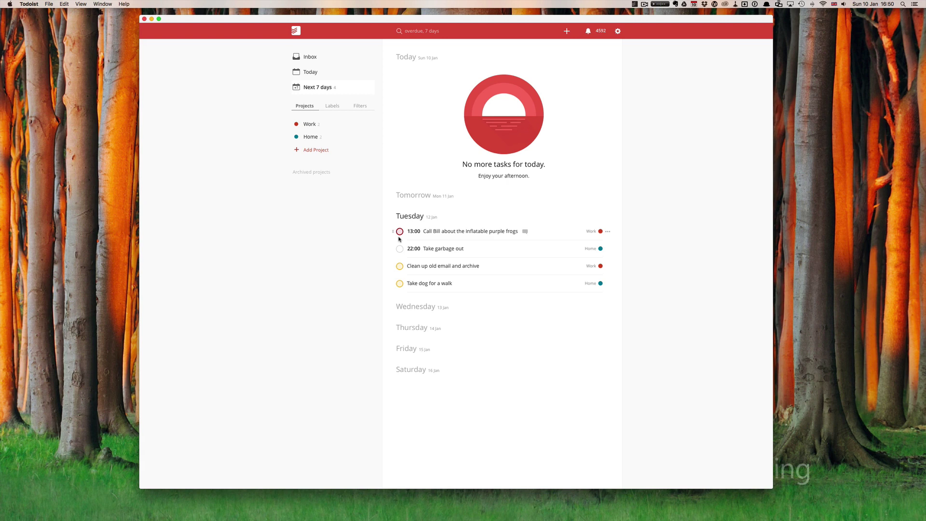
click(428, 248)
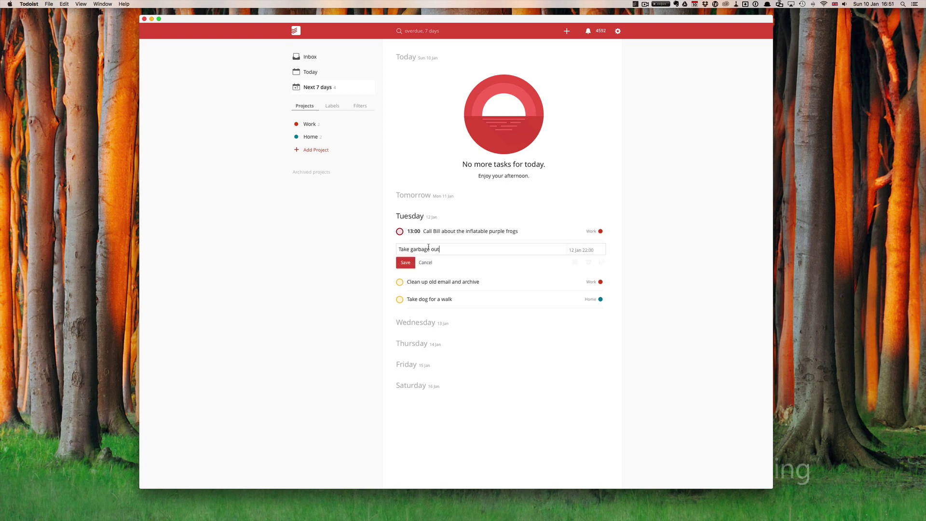
click(597, 249)
key(BackSpace)
key(BackSpace)
key(BackSpace)
key(BackSpace)
key(BackSpace)
key(BackSpace)
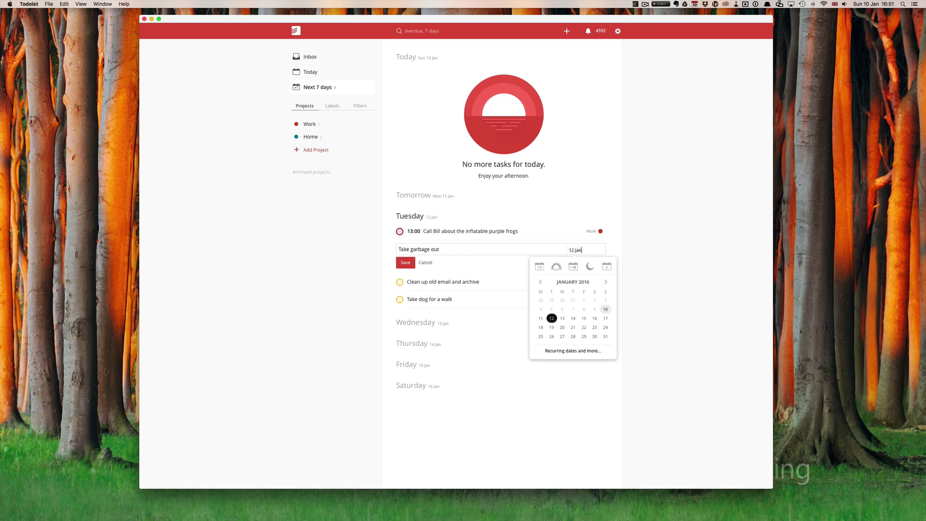
key(Return)
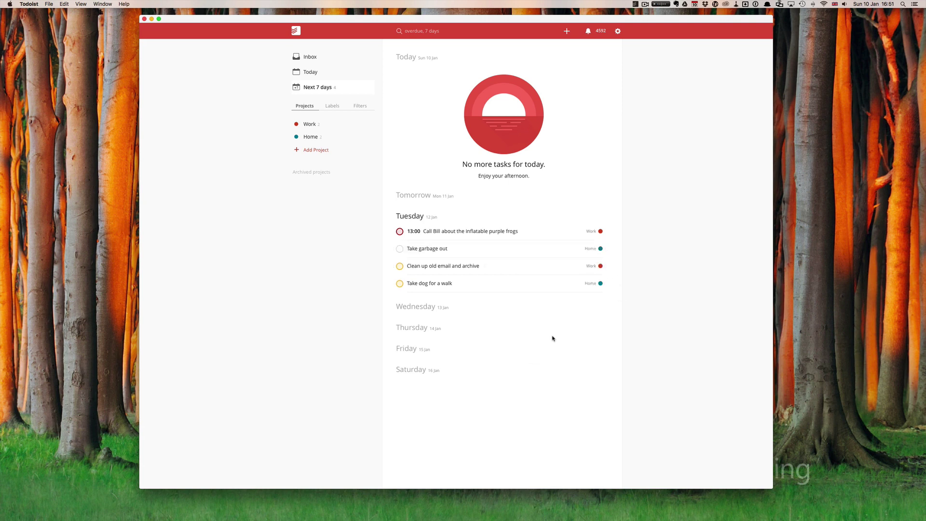